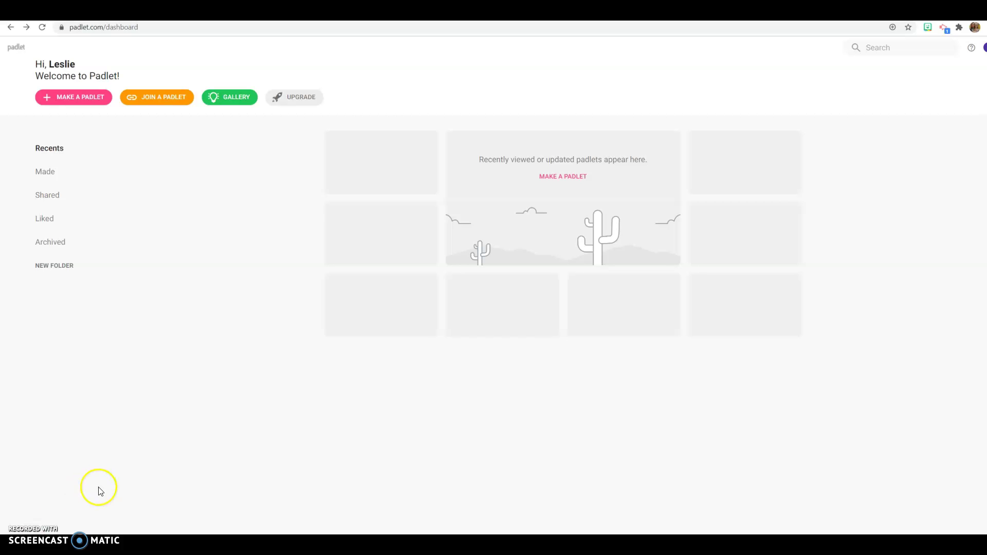
View the Pro upgrade page and the gallery of example padlets, returning to the dashboard.
click(296, 102)
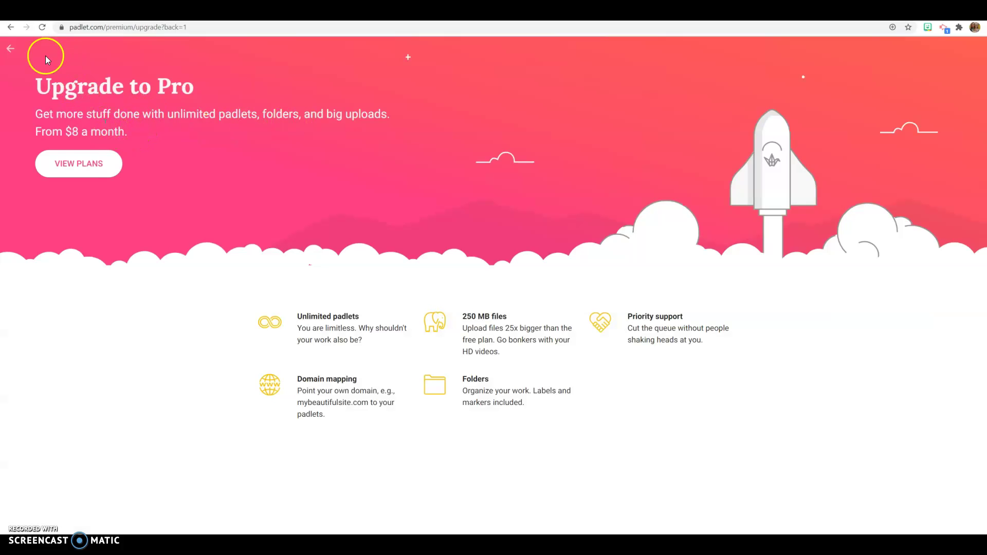
click(13, 49)
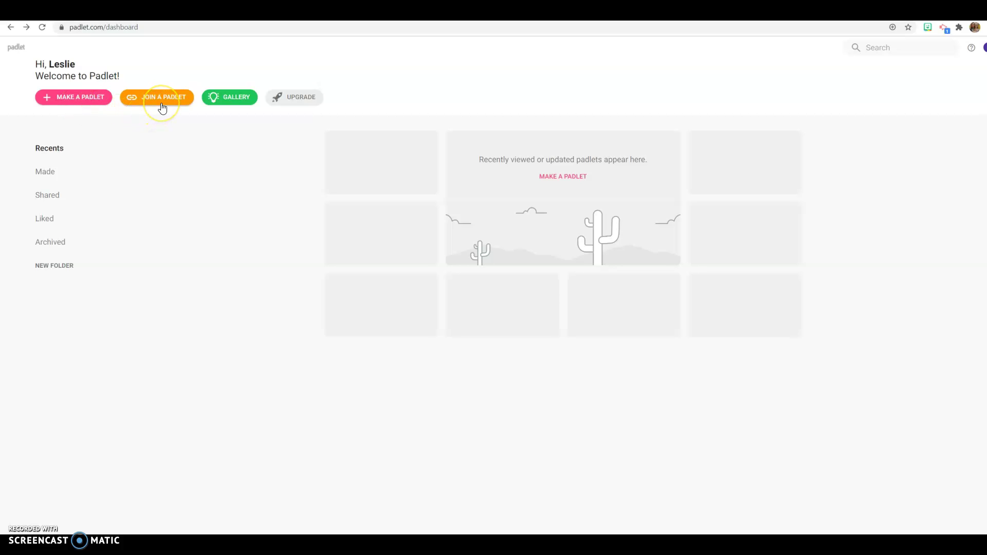
click(216, 102)
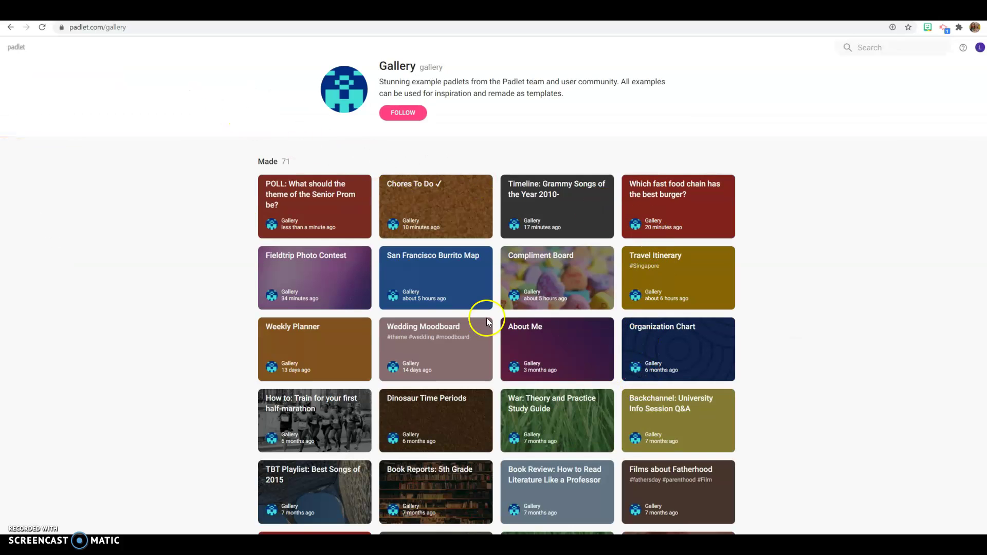
click(14, 29)
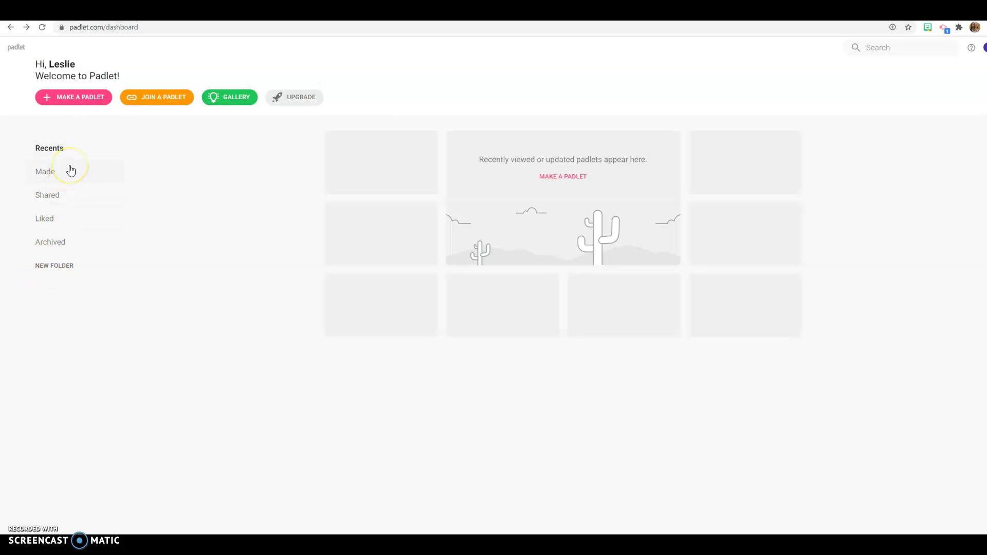
Create a new padlet with the Backchannel layout and review its title, description, appearance and posting settings.
click(92, 102)
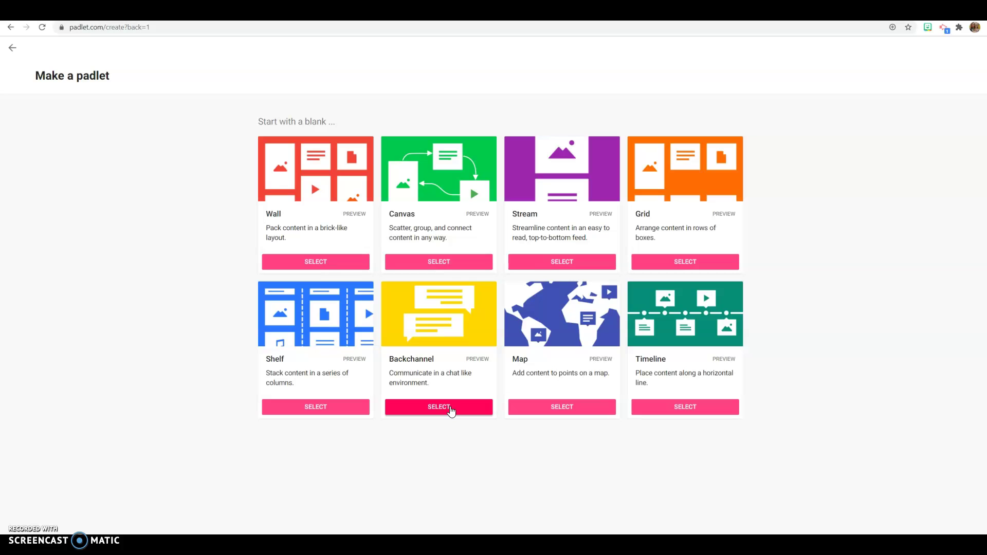
click(451, 409)
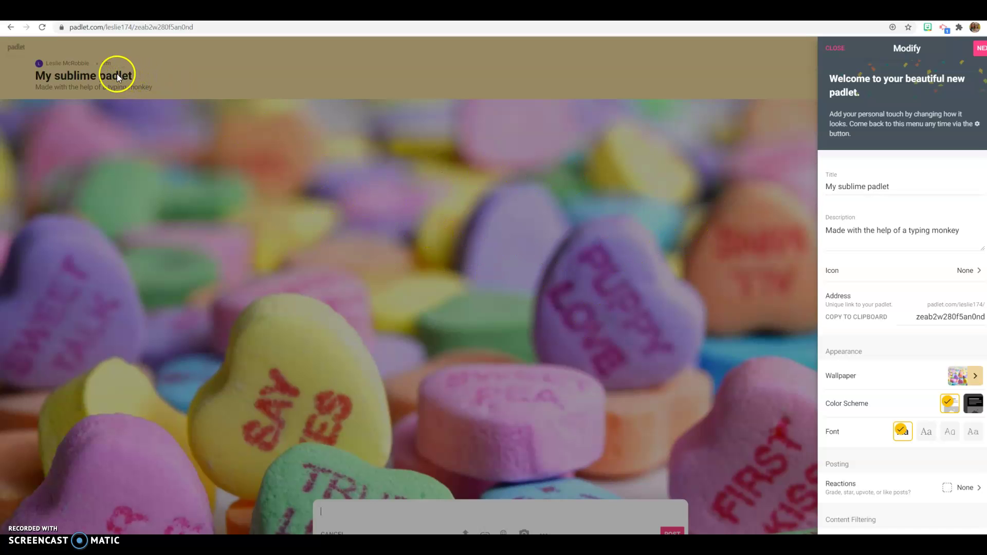
drag(911, 189, 817, 177)
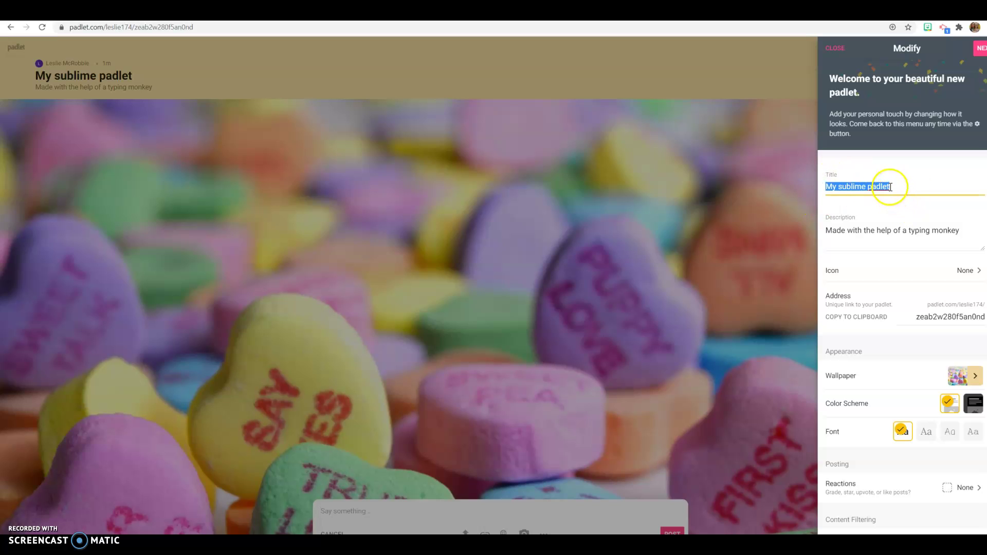
click(895, 228)
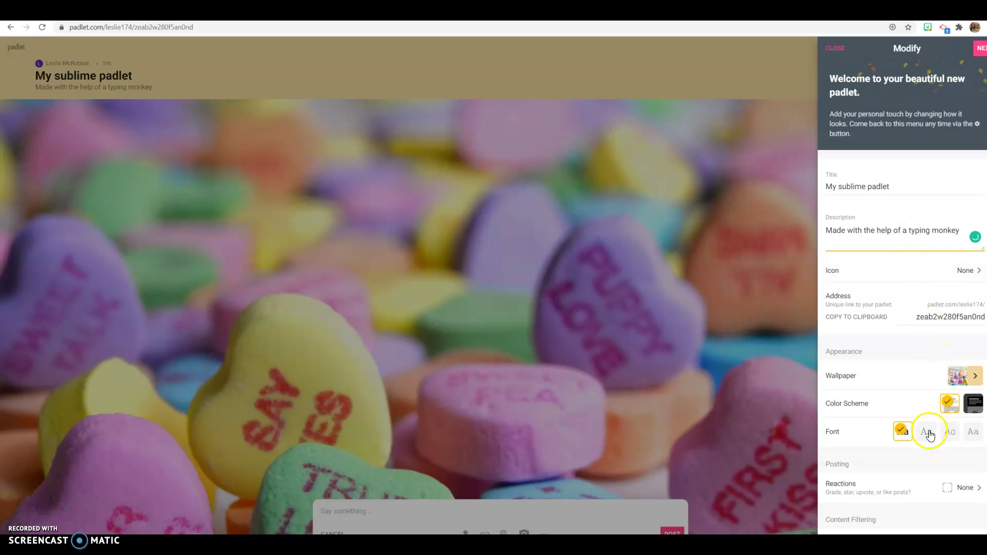
scroll(939, 411, down, 2)
scroll(940, 412, down, 1)
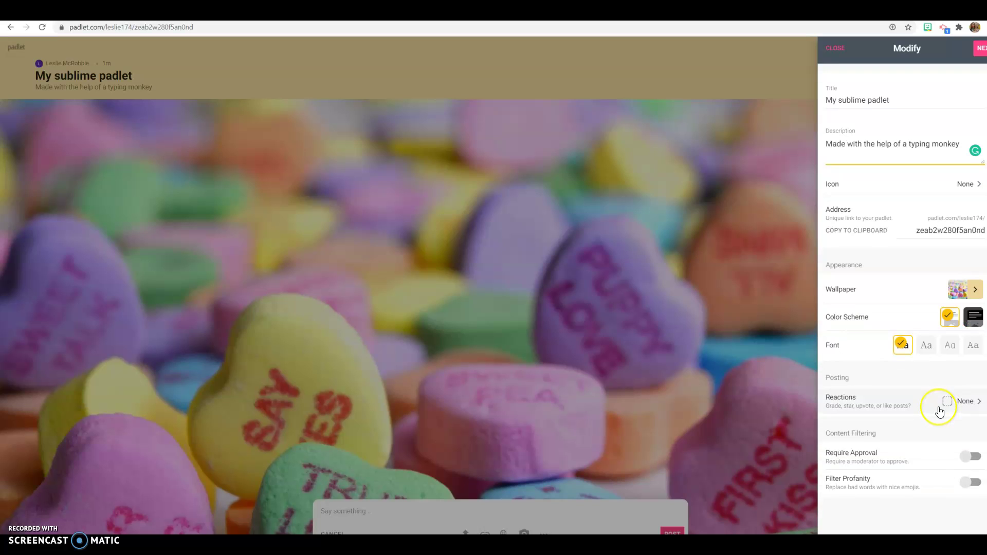
Set the Backchannel padlet's reactions to Vote.
click(939, 412)
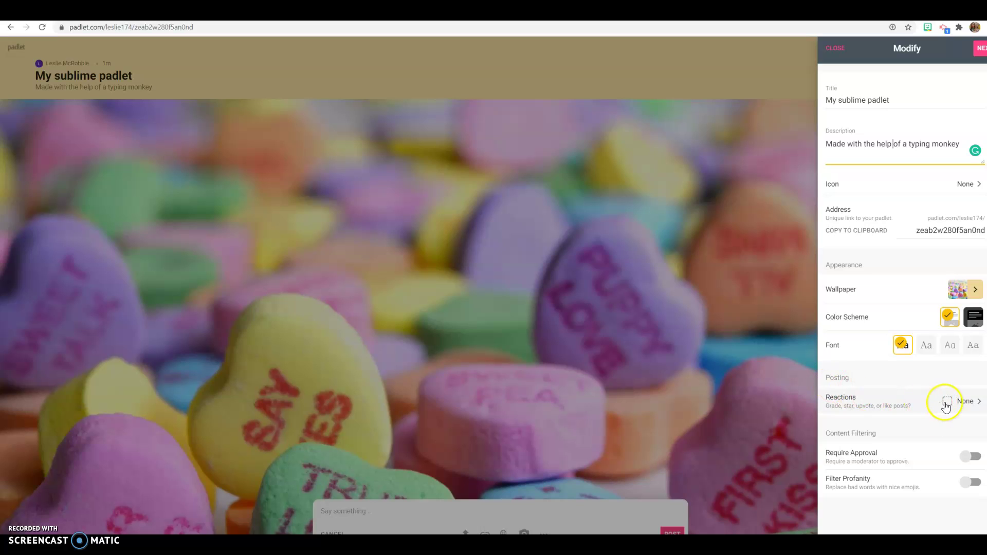
click(948, 407)
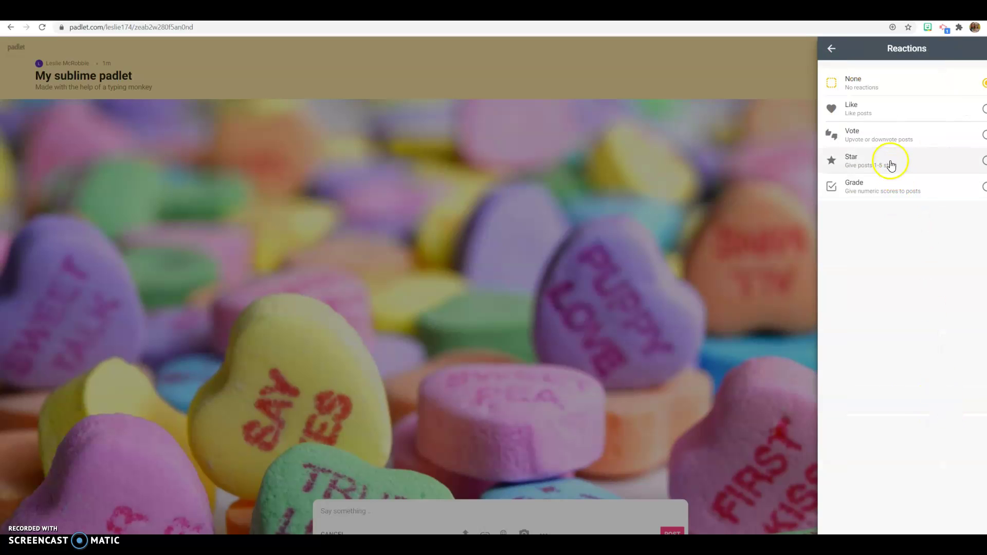
click(983, 136)
click(831, 47)
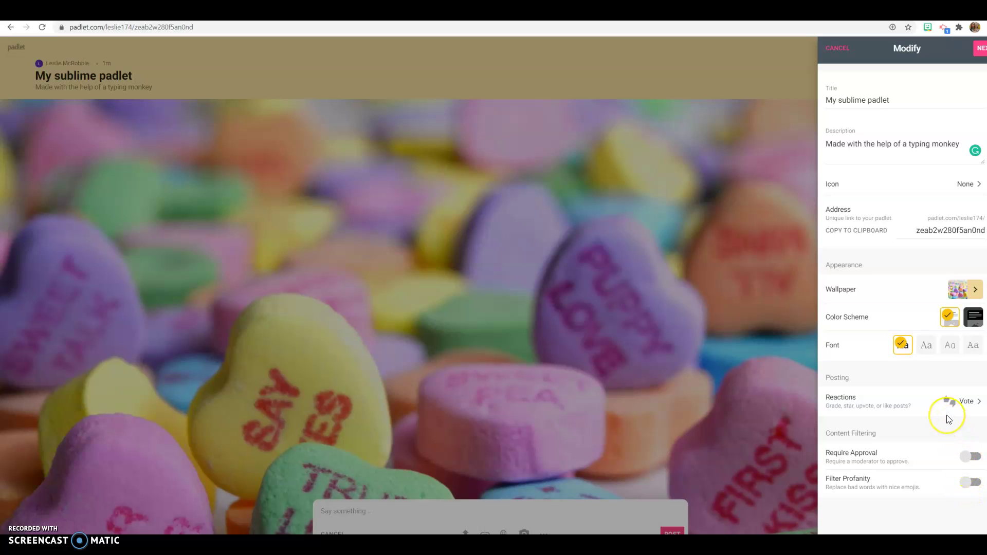
Try to reach the message box behind the settings, choosing to keep working on the unsaved changes.
scroll(944, 412, up, 1)
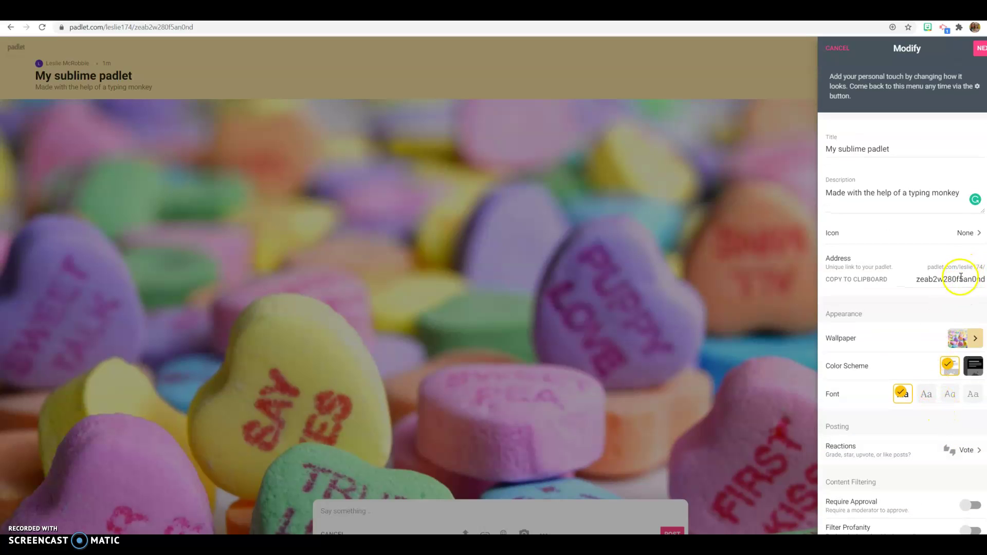
scroll(959, 279, up, 1)
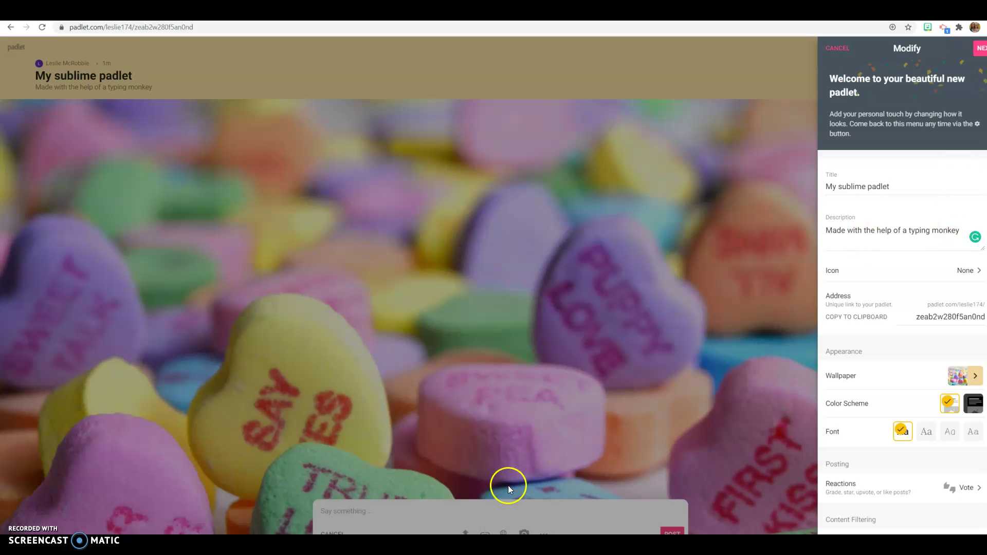
click(483, 508)
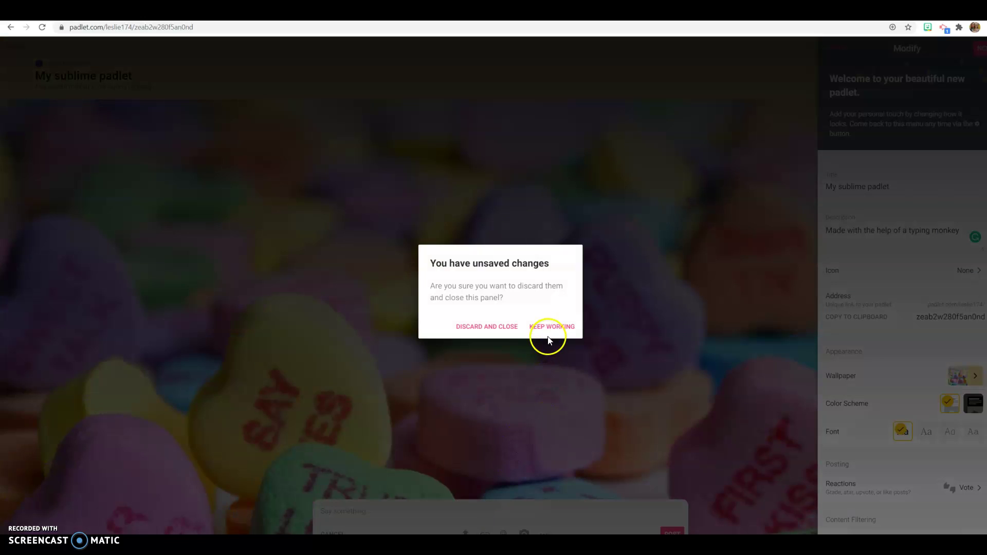
click(548, 336)
click(486, 524)
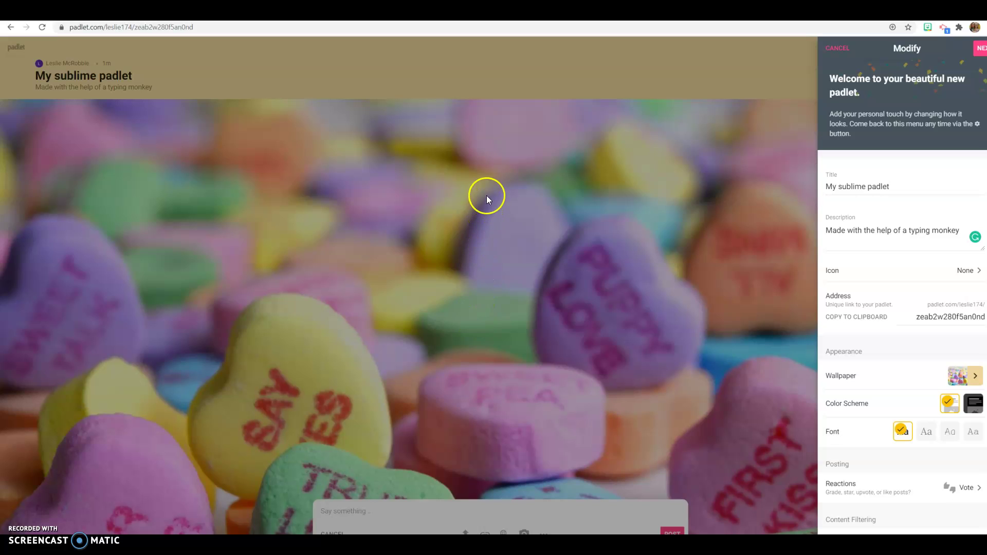
Go back to the layout choices, create a Shelf padlet and name its first column Management.
click(12, 46)
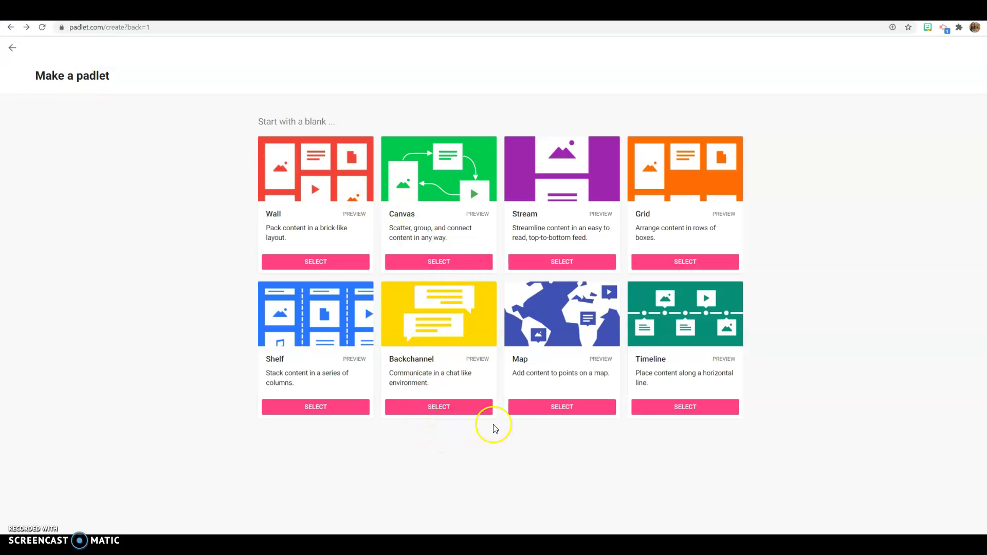
click(324, 407)
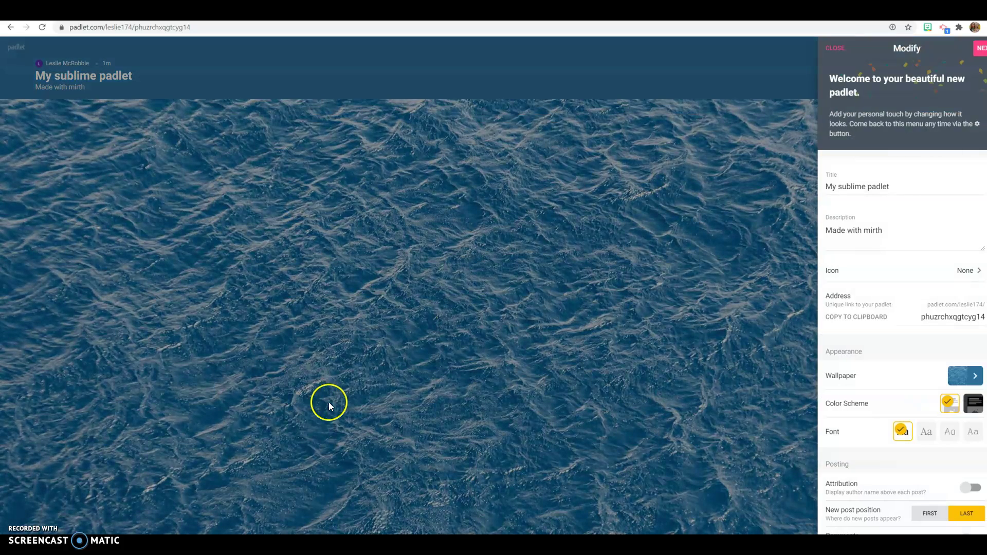
click(163, 133)
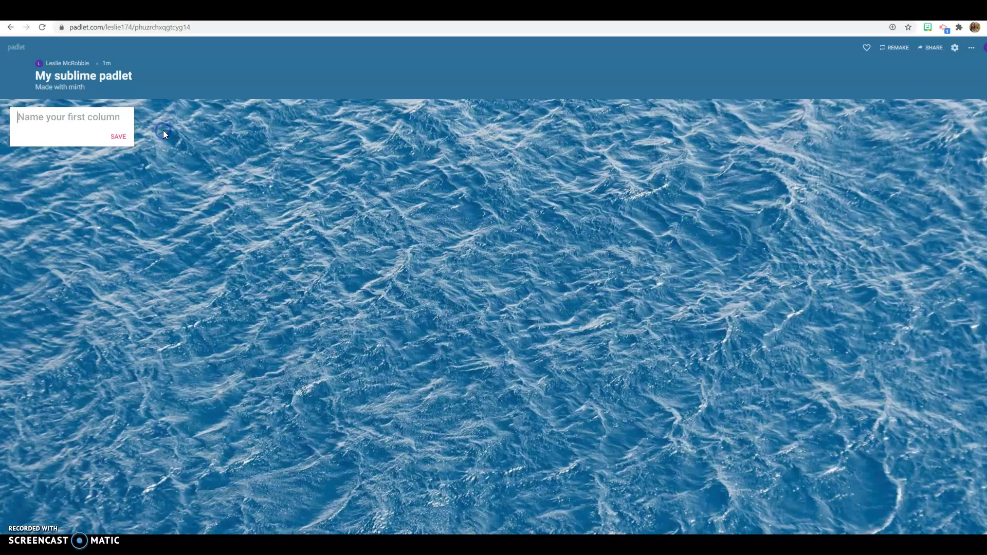
click(117, 118)
text(Management)
click(186, 121)
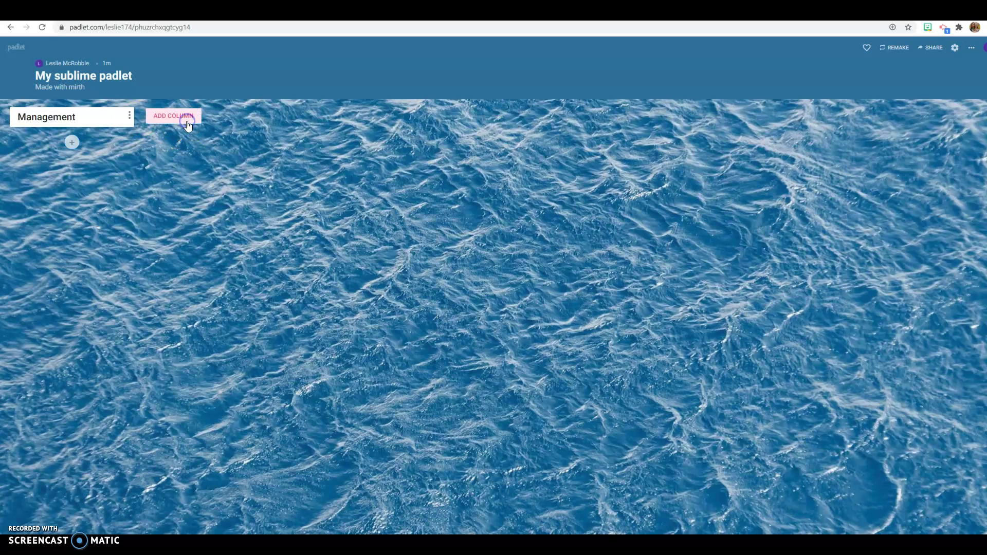
Add two more columns to the shelf named Fiscal and Governance.
click(189, 122)
text(Fiscal)
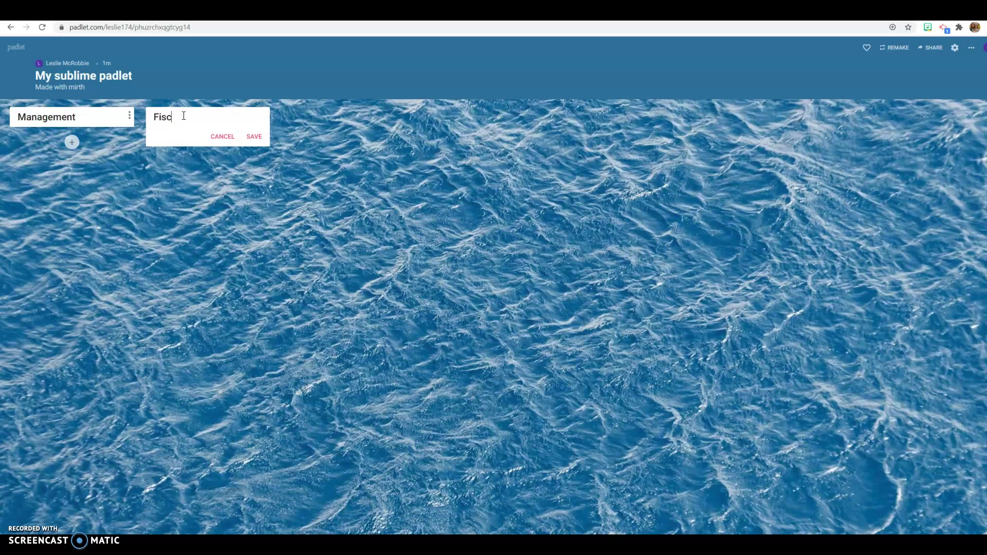
click(247, 137)
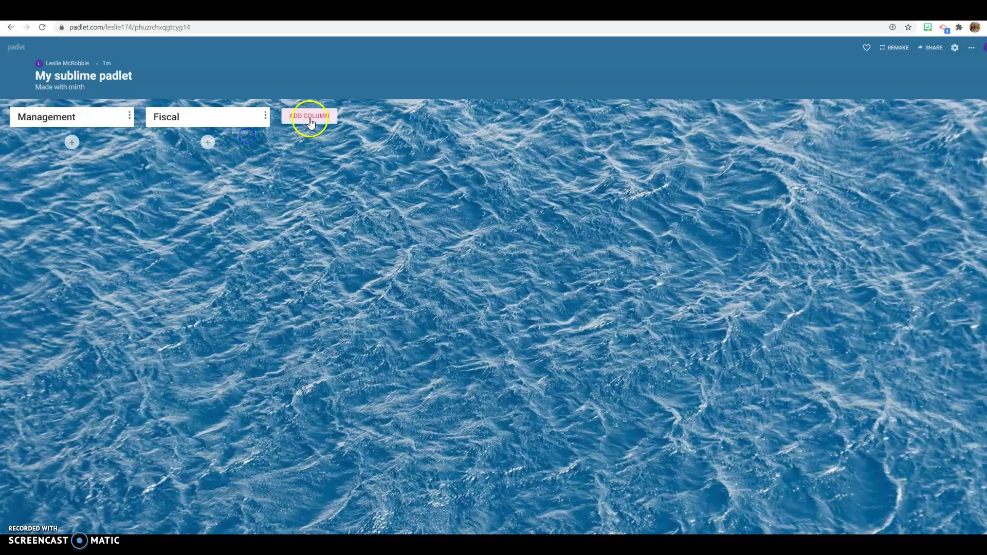
click(308, 115)
text(Governance)
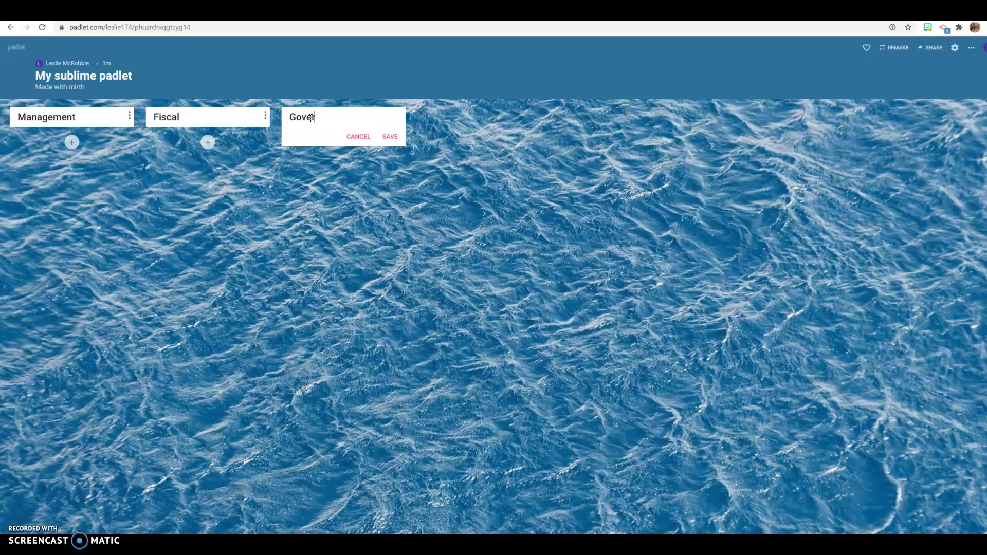
click(324, 120)
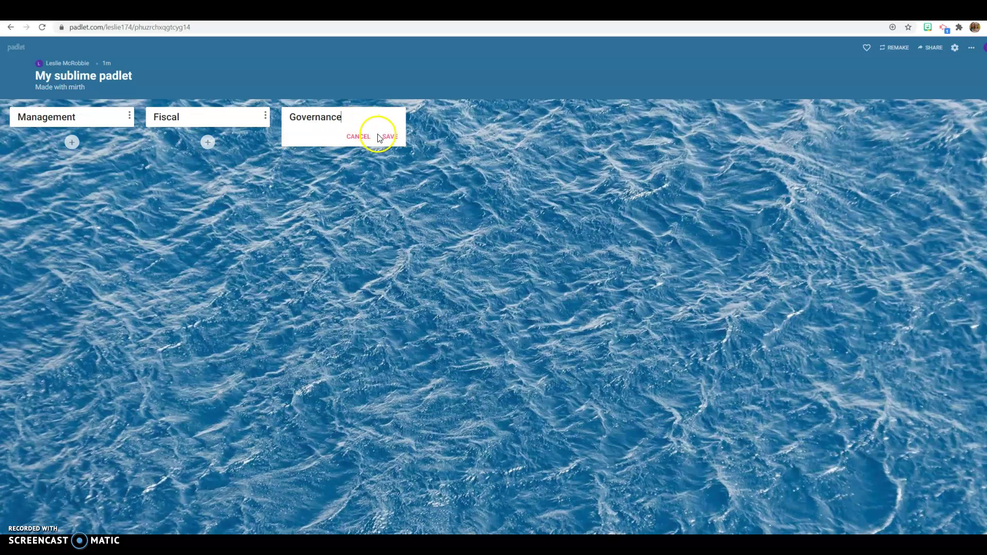
click(388, 136)
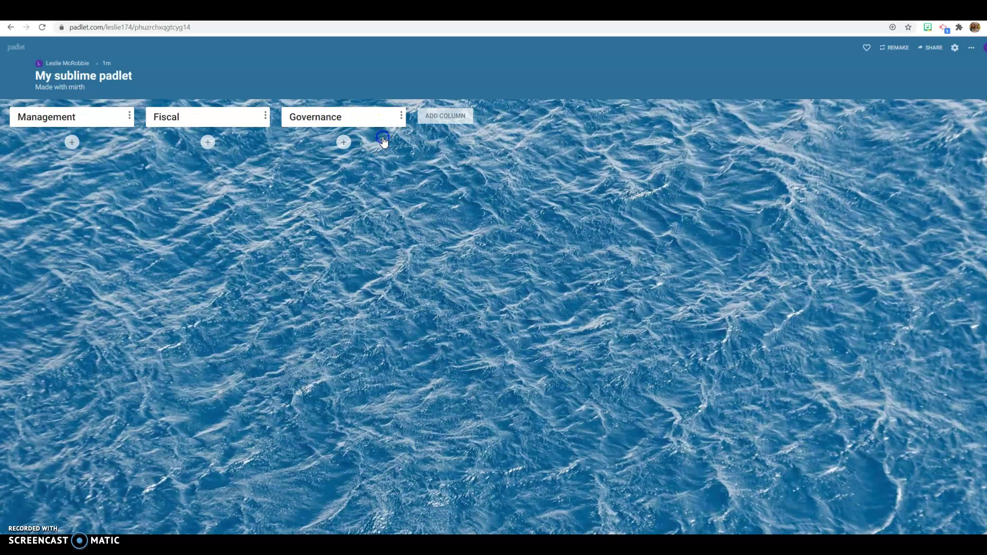
Add the columns Human Resources and "Diversity, Equity, and Inclusion" after Governance.
click(432, 119)
text(Hum)
text(an Resour)
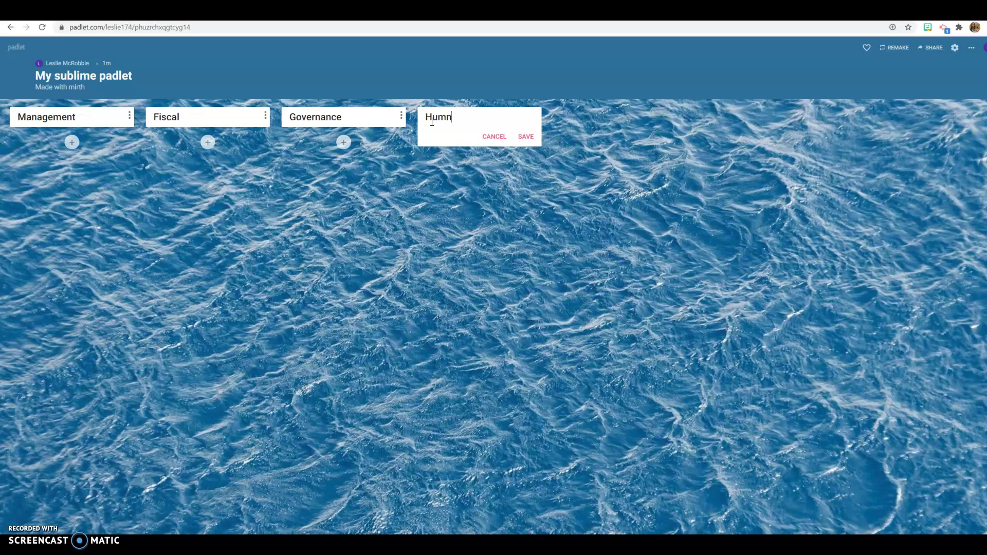
text(ces)
click(592, 123)
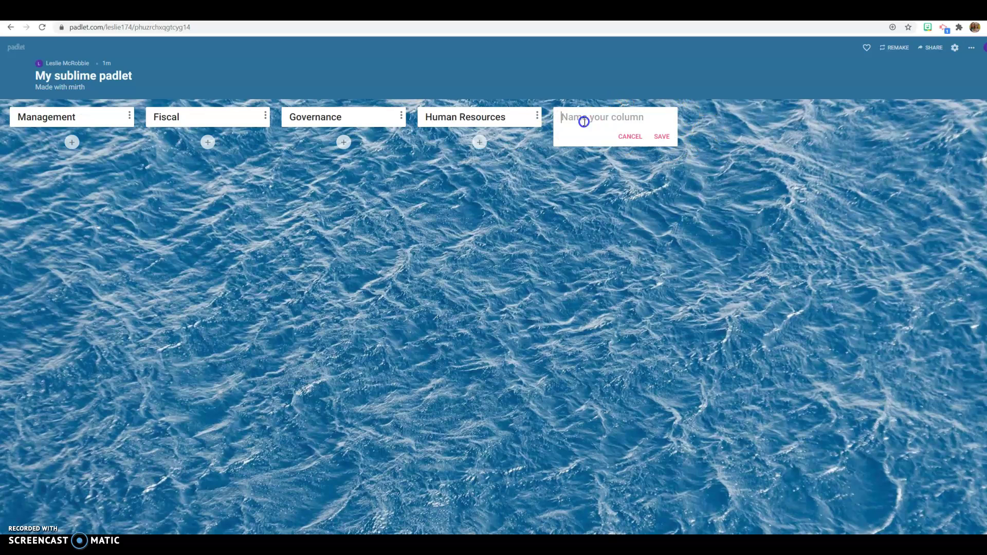
text(Diversit)
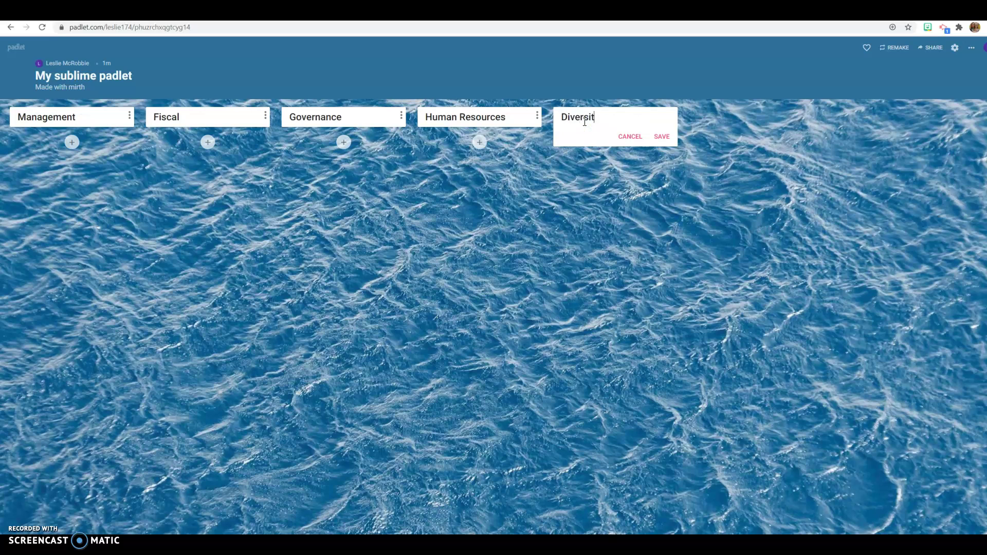
text(y, Equity, and Inclusion)
key(Return)
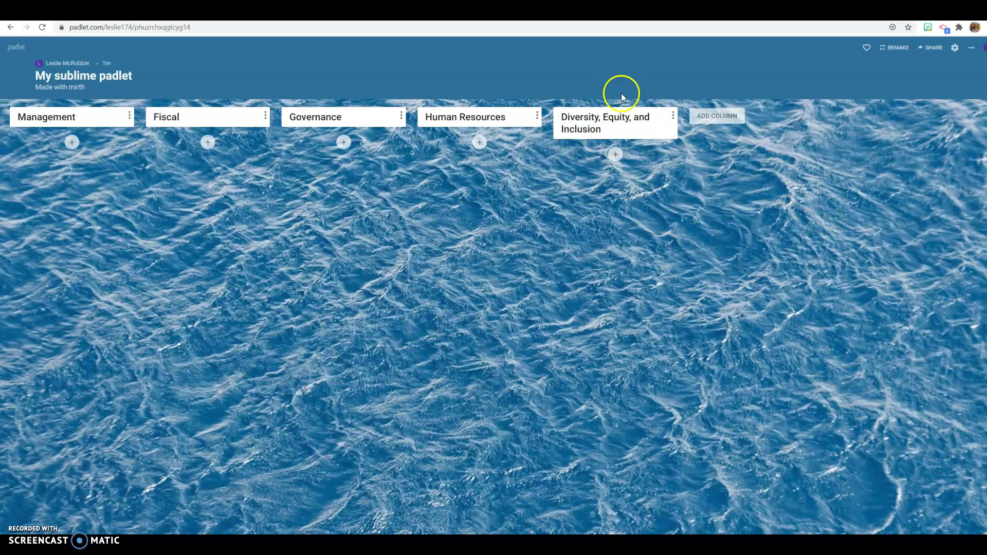
mouse_move(657, 118)
mouse_down()
mouse_move(791, 121)
mouse_move(660, 121)
mouse_up()
Add a post under Management titled "Speaker 1" with the text "Topic: Leadership vs Management".
click(72, 142)
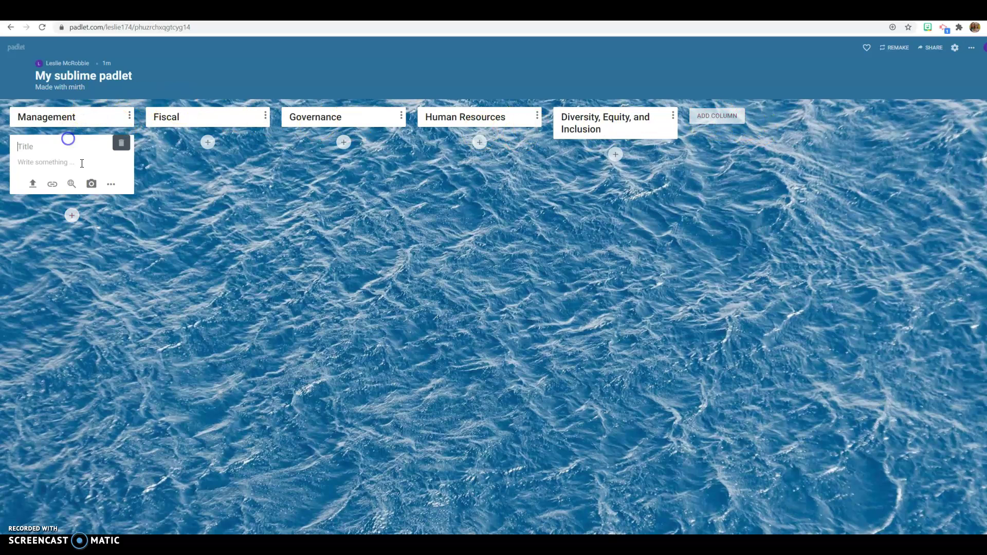
text(Speaker 1)
key(Tab)
text(Topic: Leadership)
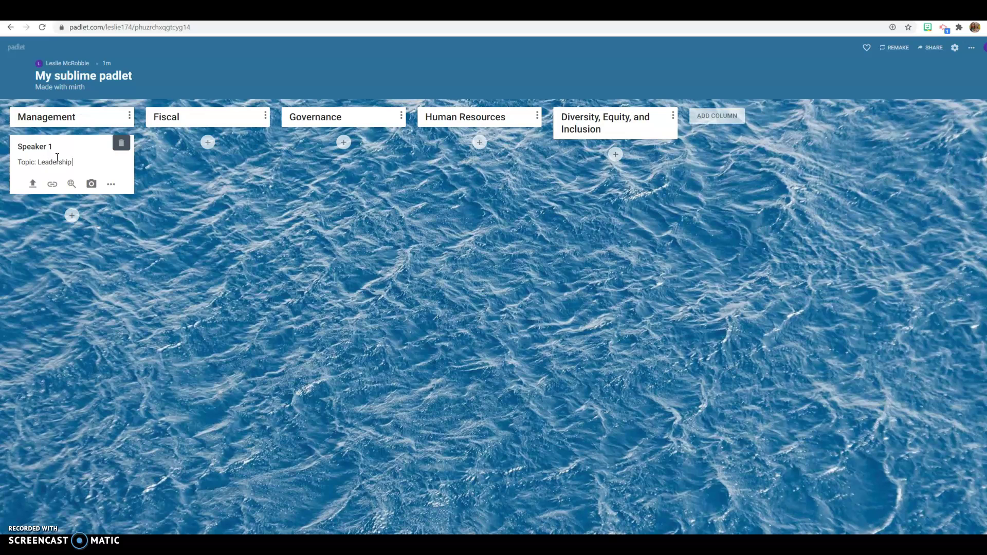
text( vs Management)
key(Return)
click(140, 241)
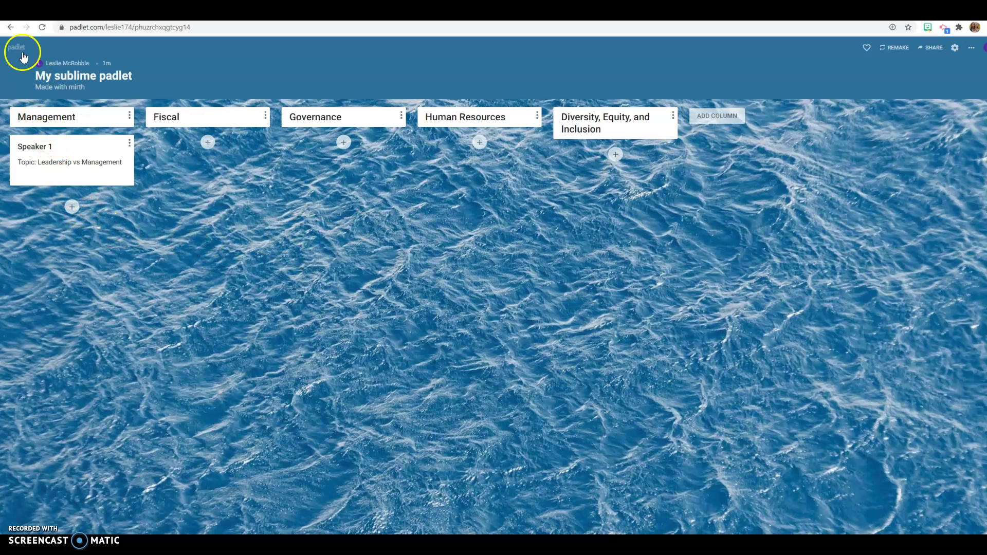
Return to the layout choices, create a new Wall padlet and close its settings.
click(11, 28)
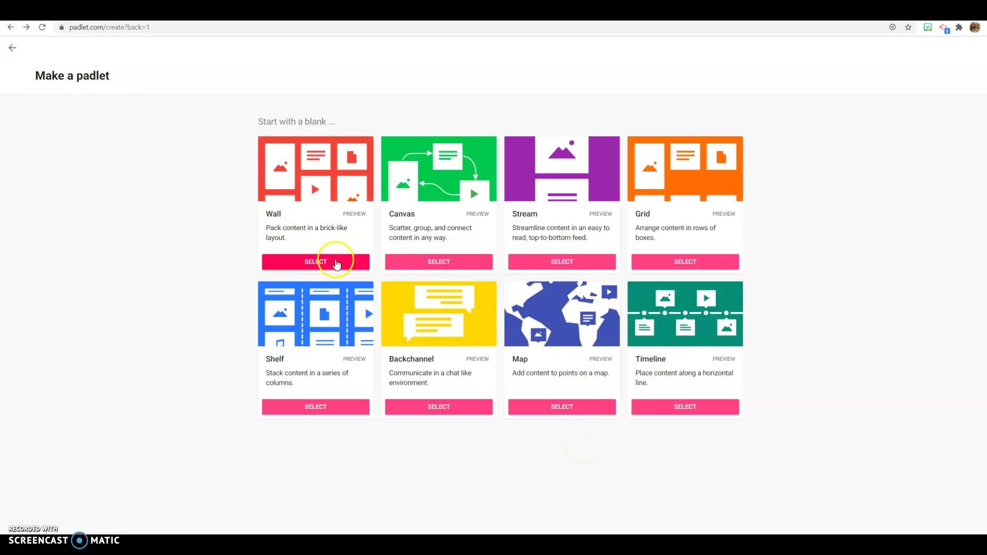
click(336, 262)
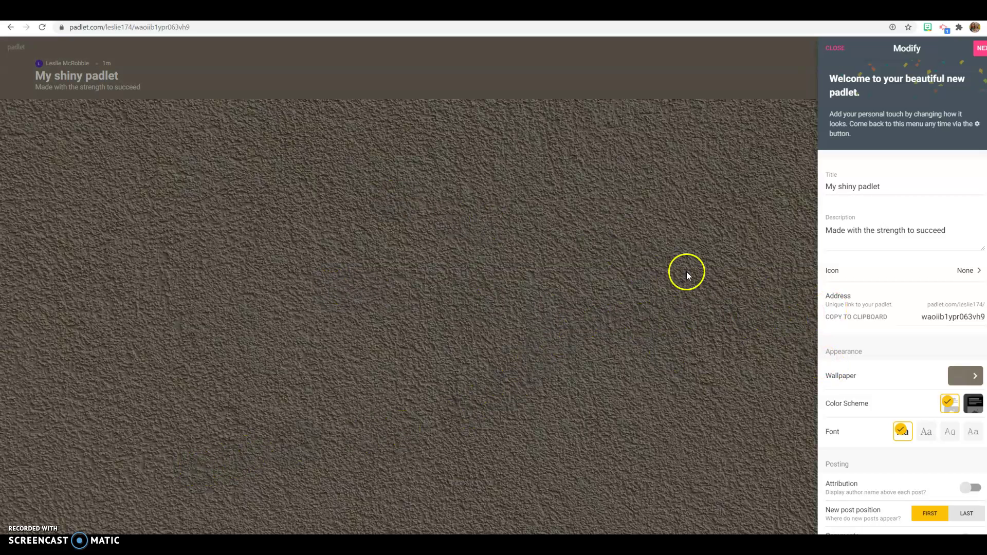
click(431, 219)
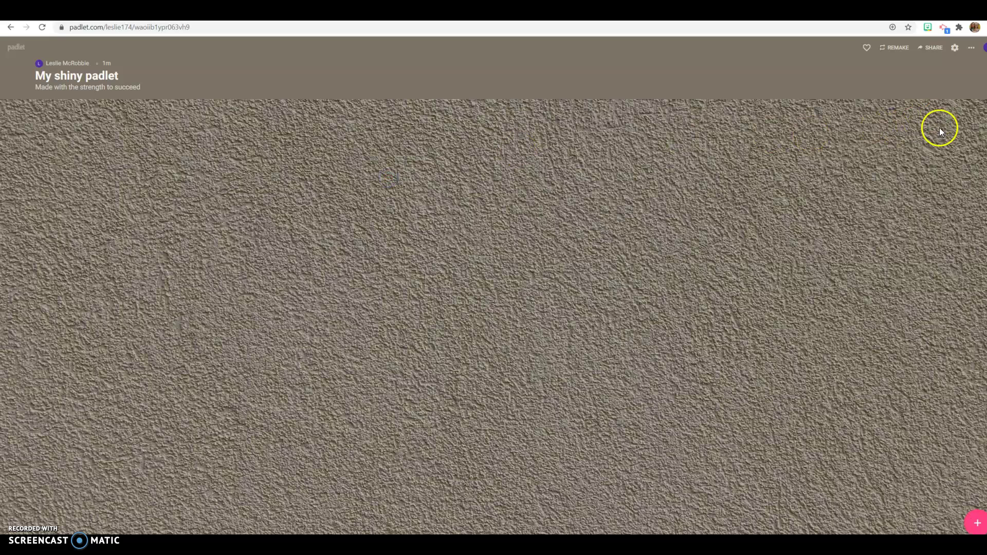
Start a new post on the wall, examine its full list of attachment options, and delete the empty post.
click(976, 522)
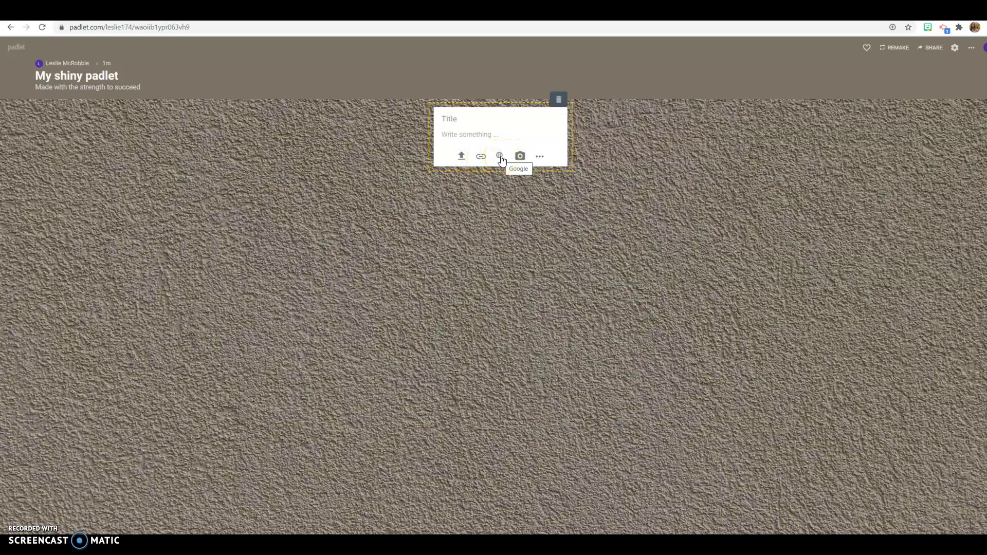
click(520, 157)
click(540, 156)
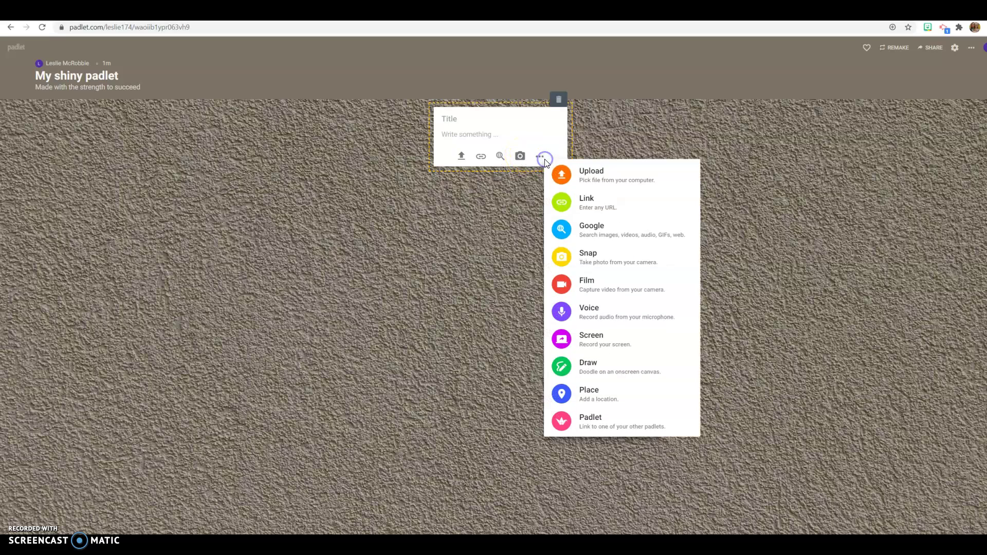
click(607, 229)
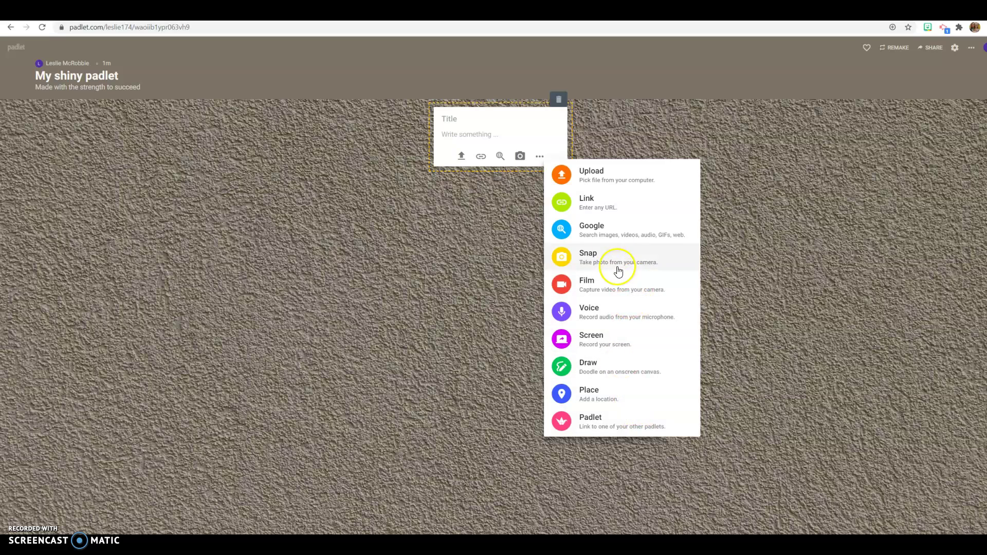
click(591, 139)
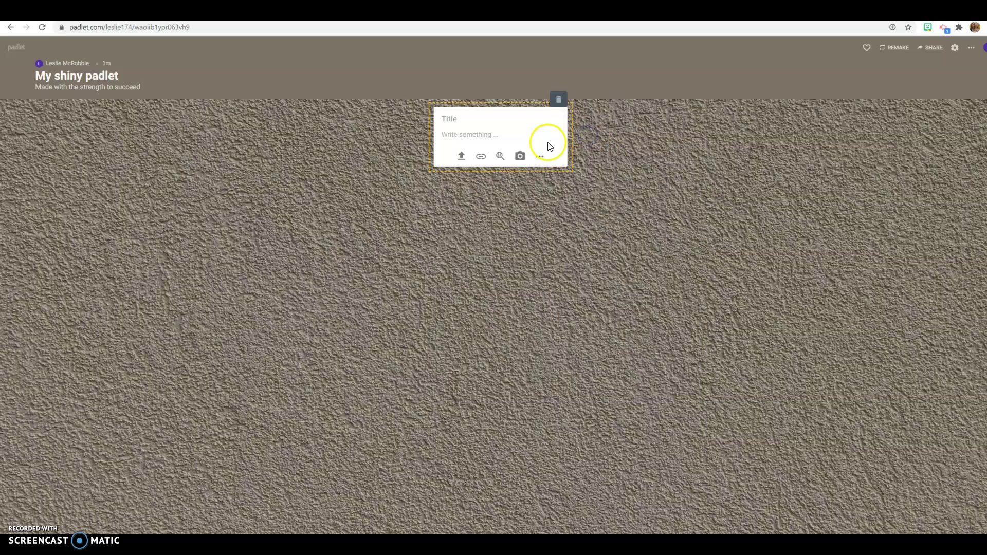
click(563, 98)
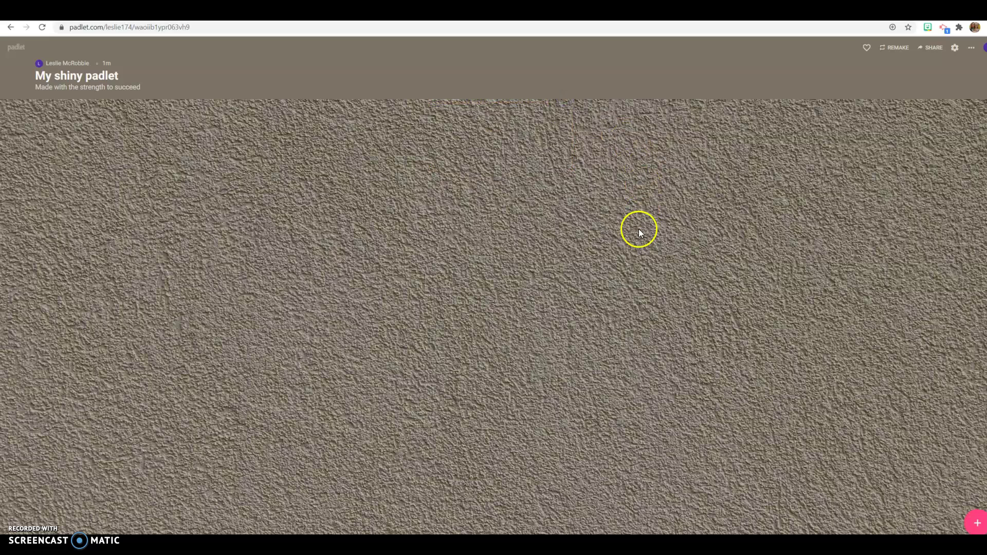